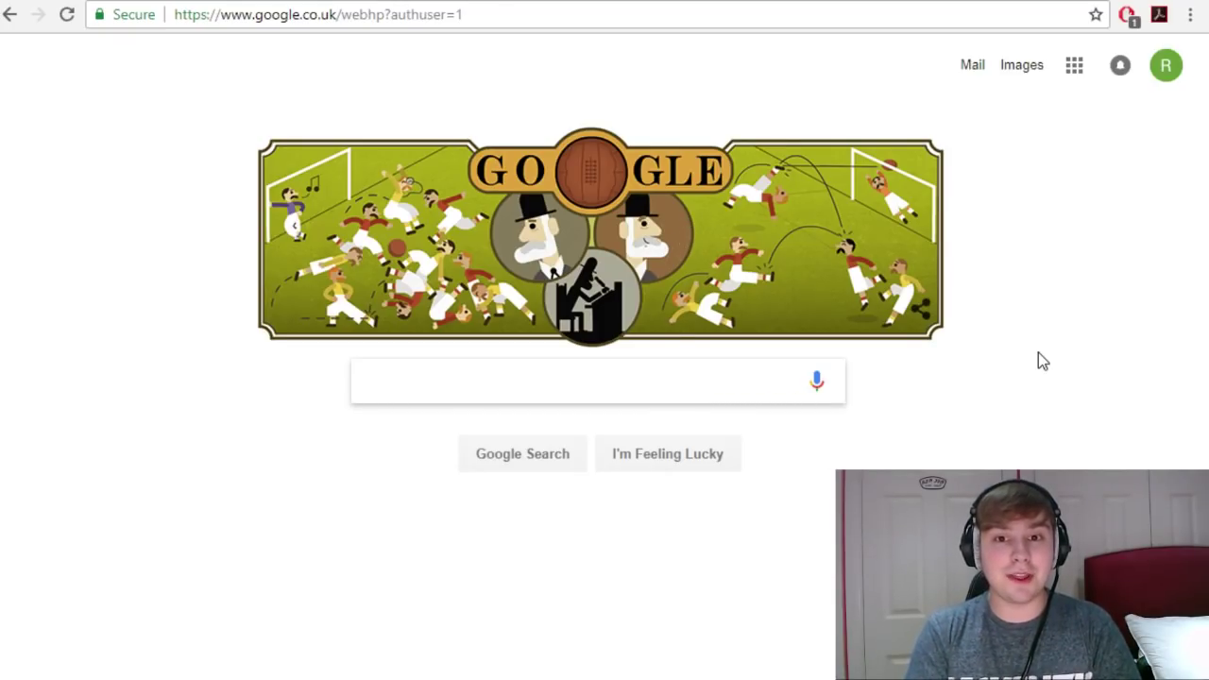
- Open the browser's settings, expand the advanced section and locate Auto-fill settings under Passwords and forms
{"action": "left_click", "coordinate": [1188, 15]}
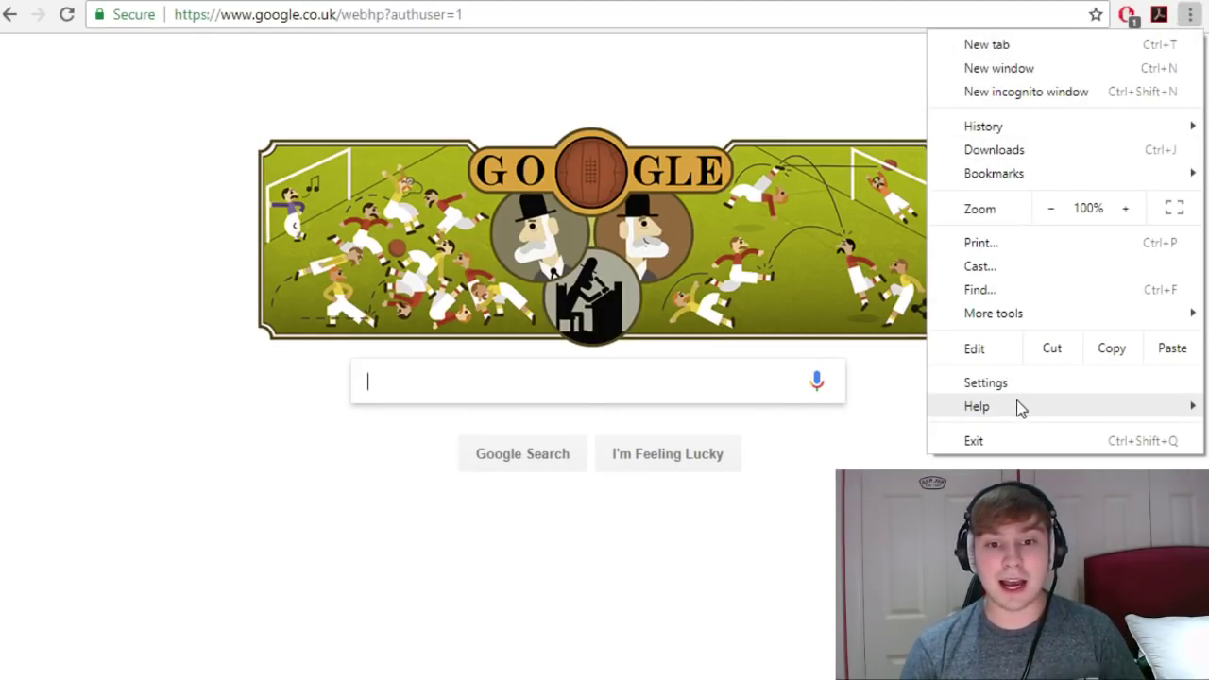
{"action": "mouse_move", "coordinate": [1017, 405]}
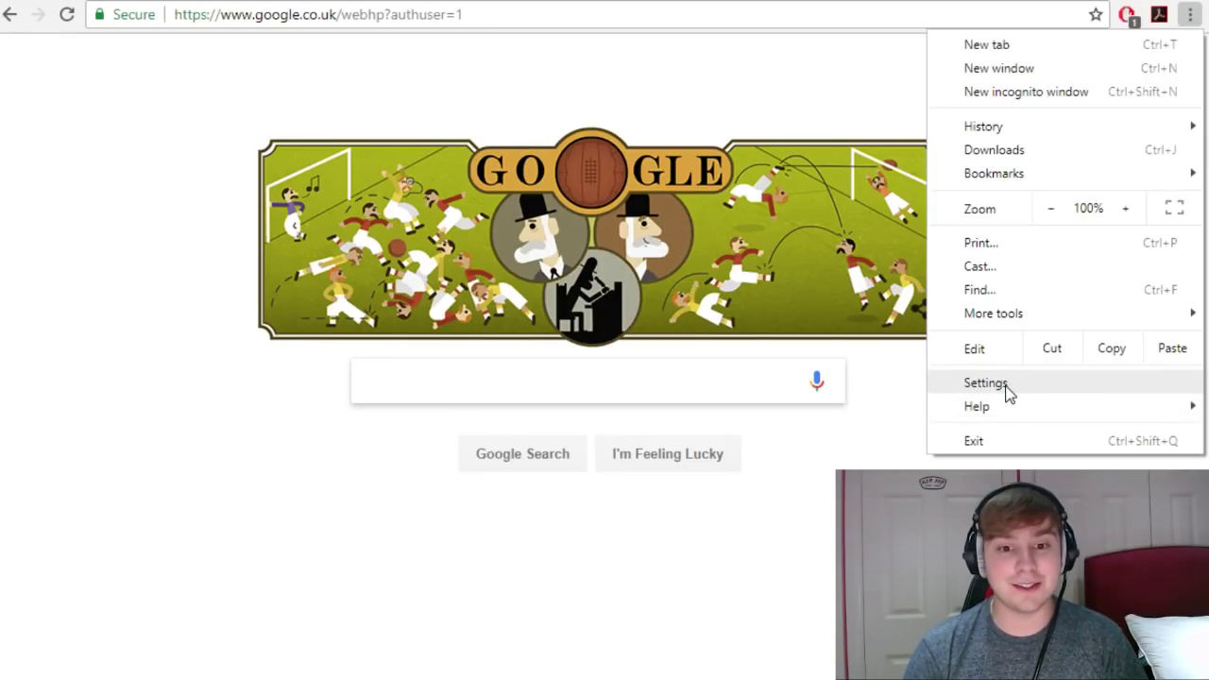
{"action": "left_click", "coordinate": [999, 391]}
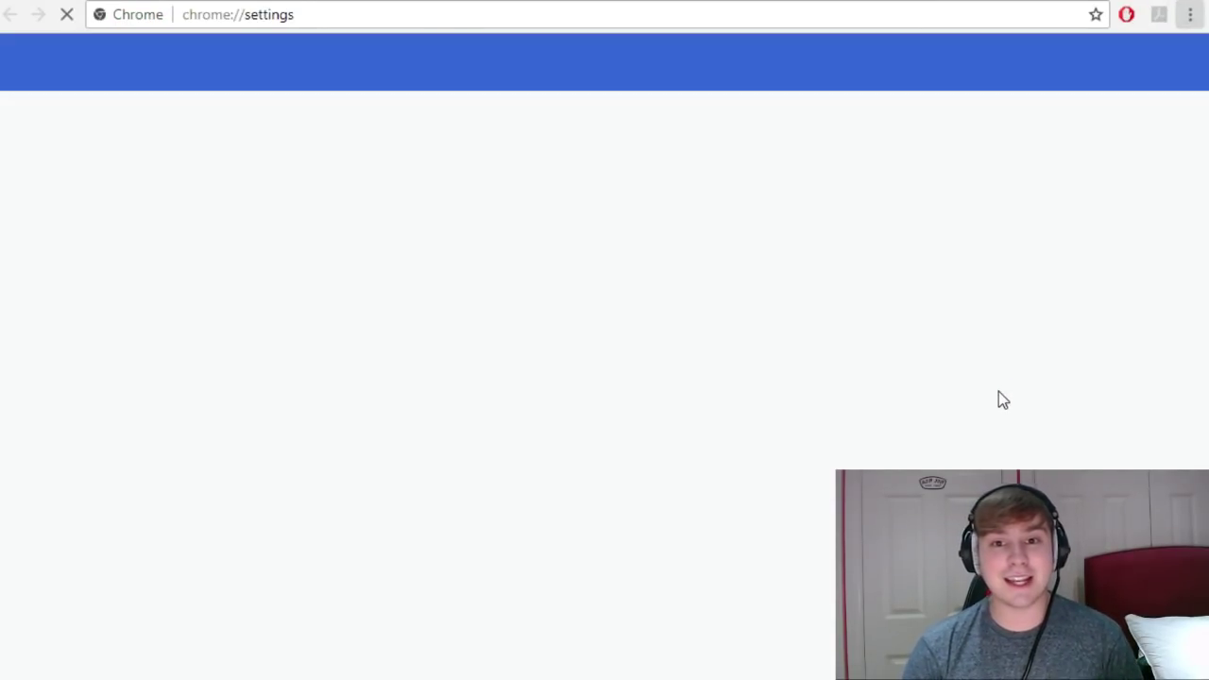
{"action": "scroll", "coordinate": [998, 391], "scroll_direction": "down", "scroll_amount": 5}
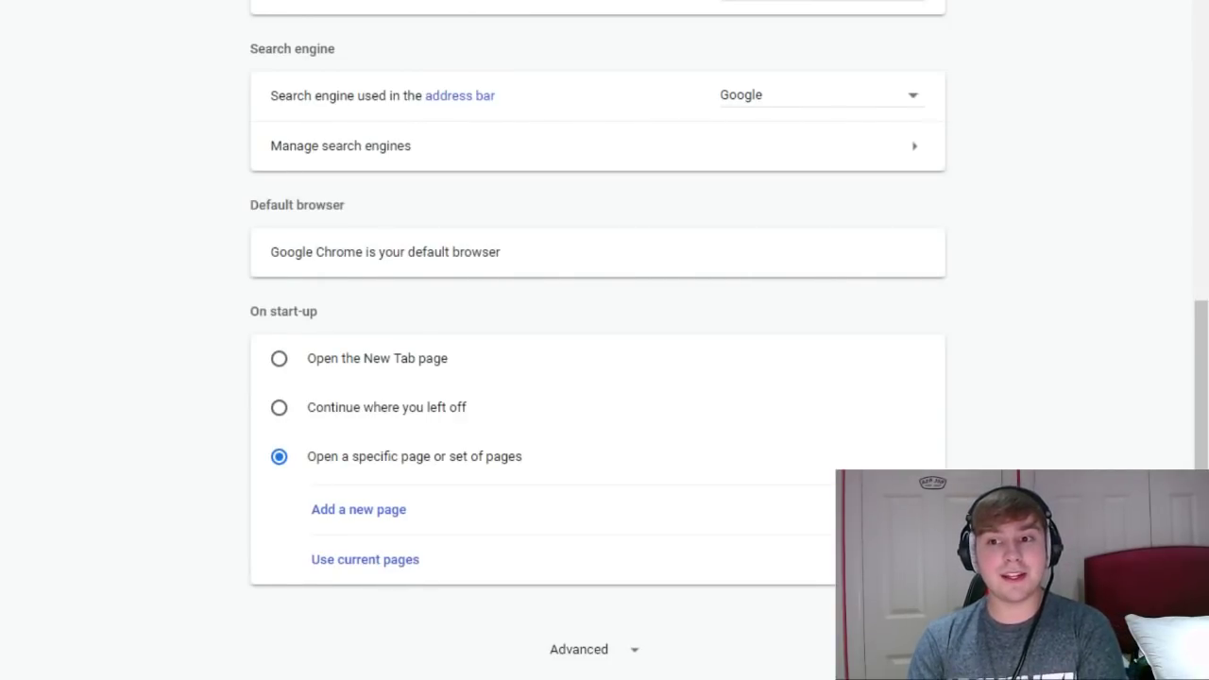
{"action": "left_click", "coordinate": [605, 650]}
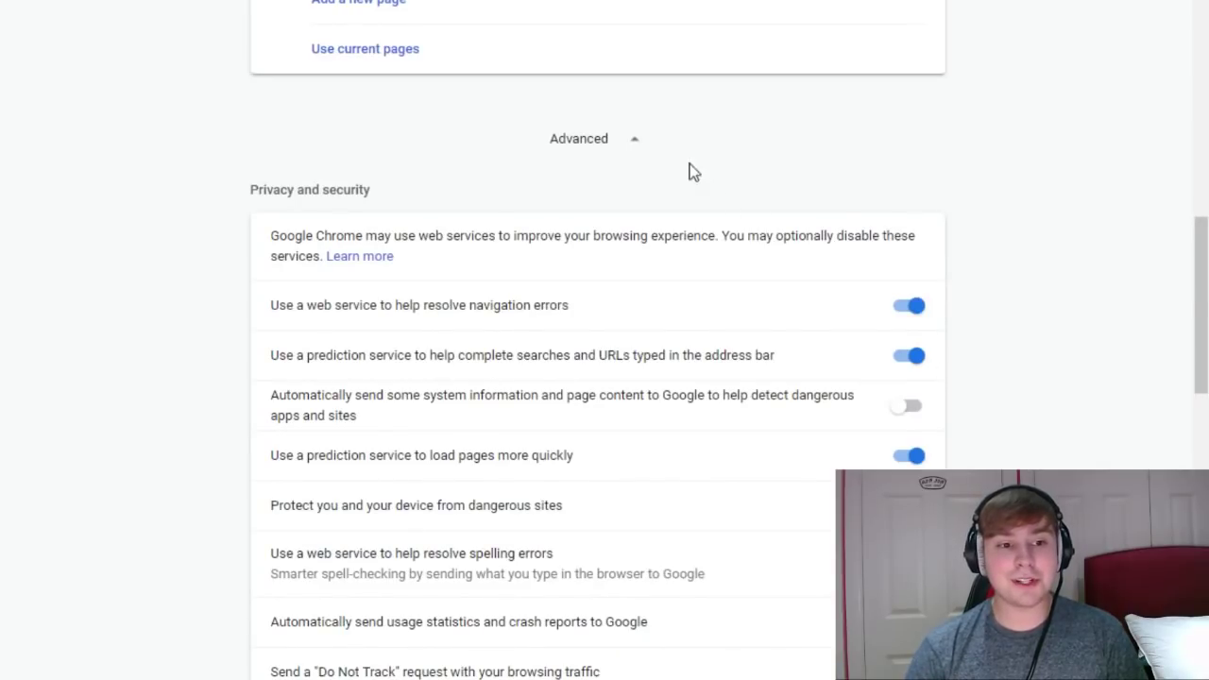
{"action": "scroll", "coordinate": [640, 348], "scroll_direction": "down", "scroll_amount": 4}
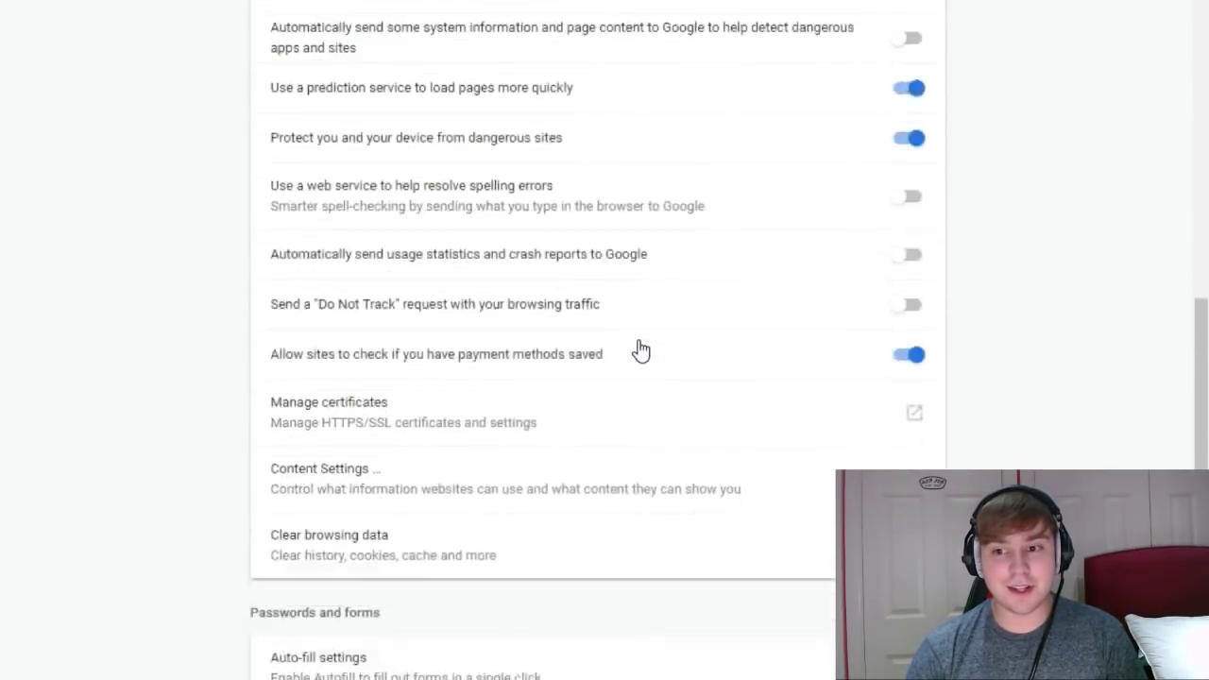
{"action": "scroll", "coordinate": [639, 349], "scroll_direction": "down", "scroll_amount": 4}
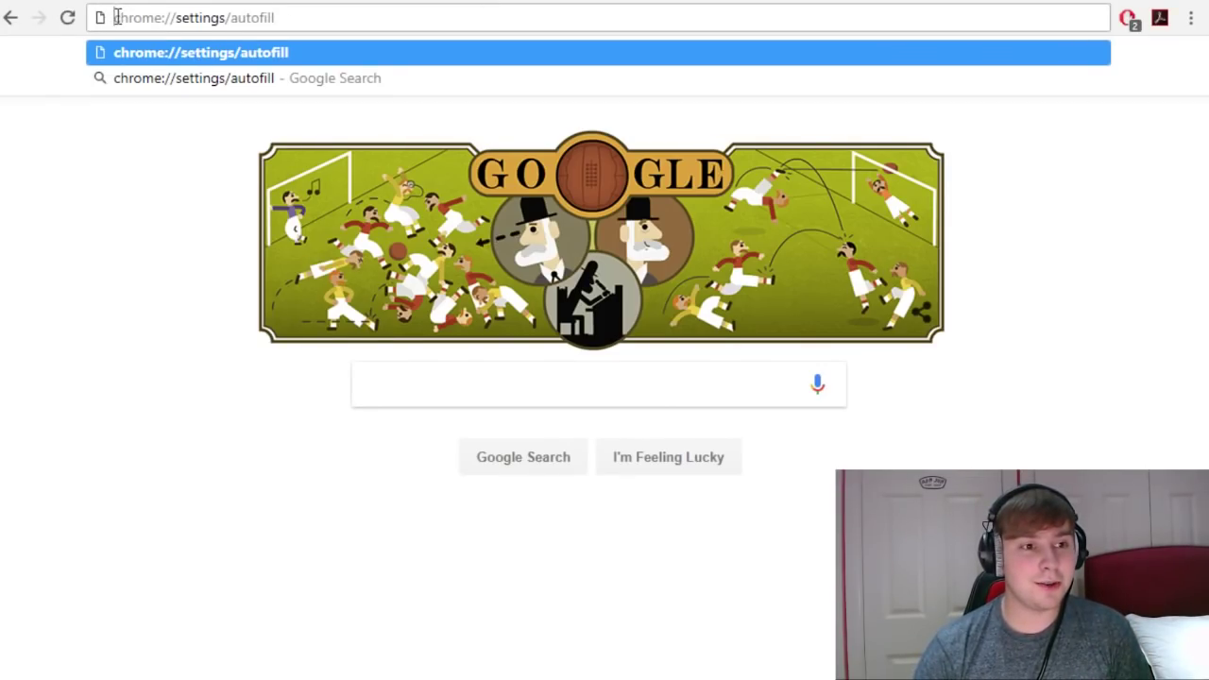
- Go directly to the auto-fill settings page at chrome://settings/autofill
{"action": "left_click", "coordinate": [162, 17]}
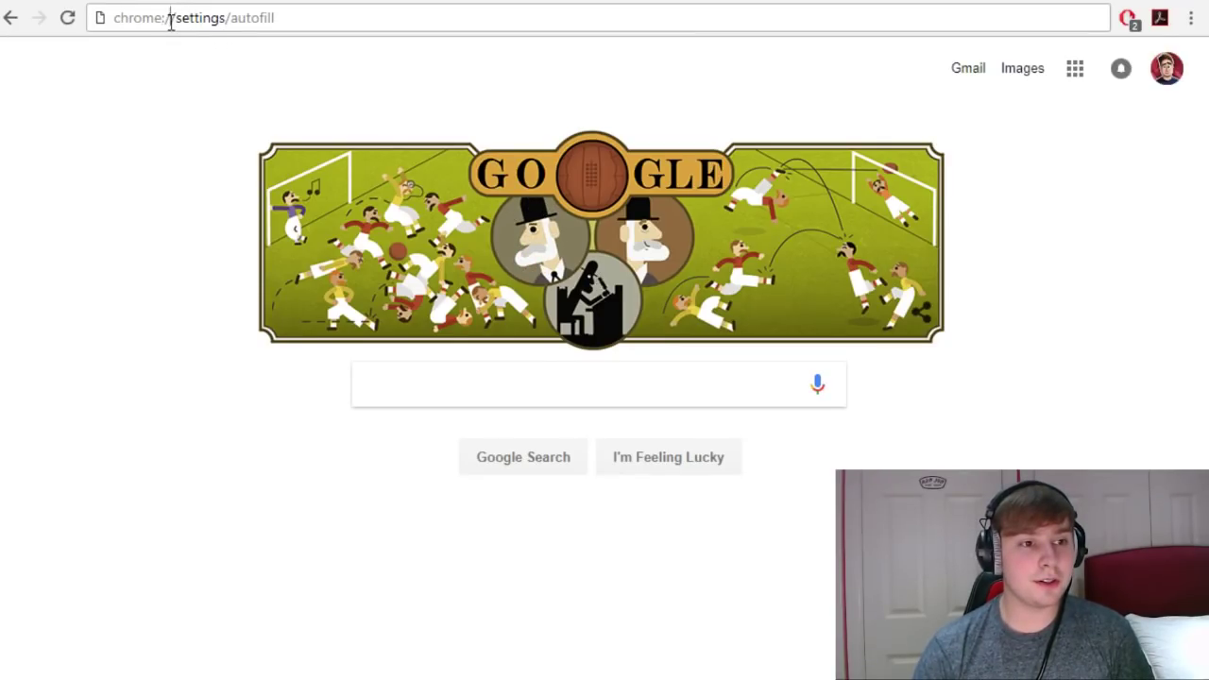
{"action": "left_click", "coordinate": [189, 18]}
{"action": "left_click_drag", "start_coordinate": [184, 16], "coordinate": [293, 15]}
{"action": "left_click", "coordinate": [189, 18]}
{"action": "left_click", "coordinate": [228, 18]}
{"action": "left_click", "coordinate": [294, 15]}
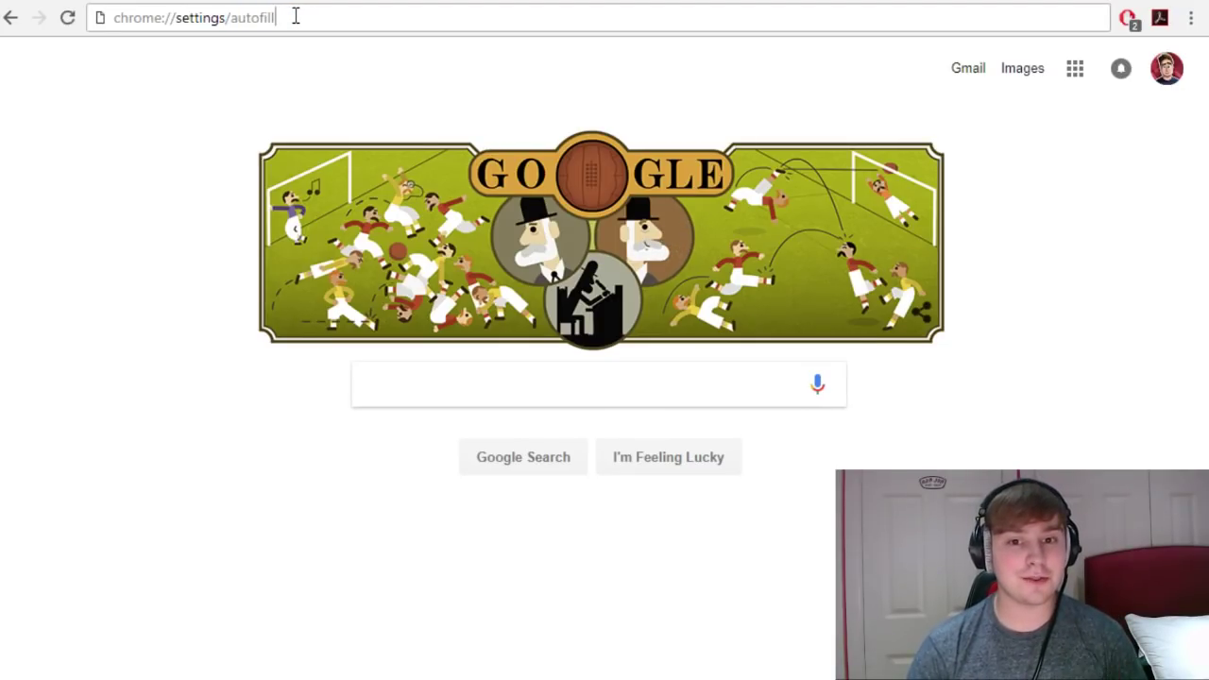
{"action": "mouse_move", "coordinate": [284, 17]}
{"action": "left_mouse_down"}
{"action": "mouse_move", "coordinate": [95, 17]}
{"action": "mouse_move", "coordinate": [280, 21]}
{"action": "left_mouse_up"}
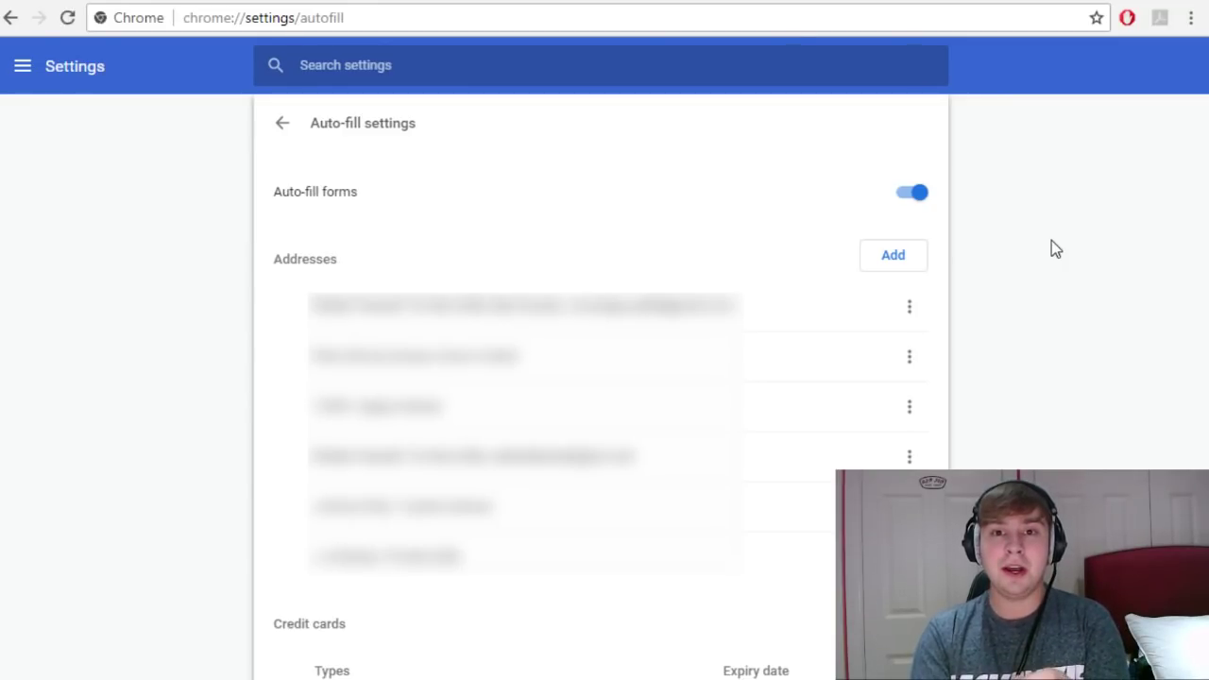
- Add a test auto-fill address with a name, organisation Youtube, placeholder street, town and postcode, and country United Kingdom
{"action": "left_click", "coordinate": [902, 258]}
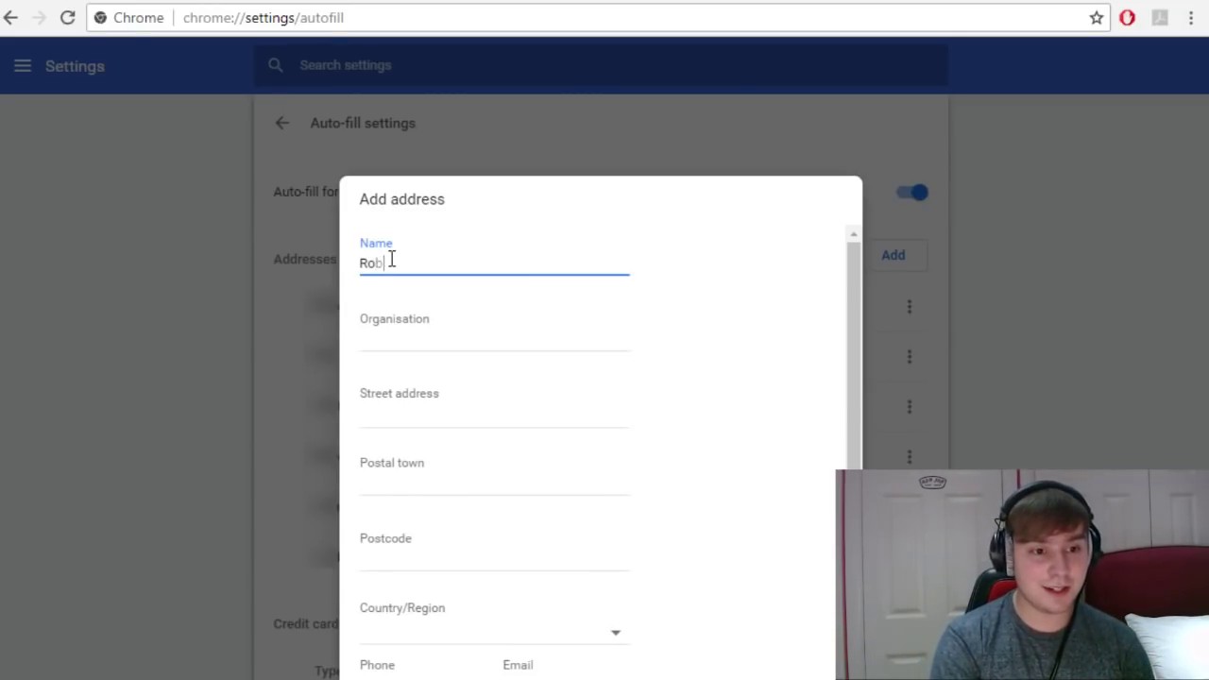
{"action": "type", "text": "ert"}
{"action": "key", "text": "Tab"}
{"action": "type", "text": "Youtube"}
{"action": "key", "text": "Tab"}
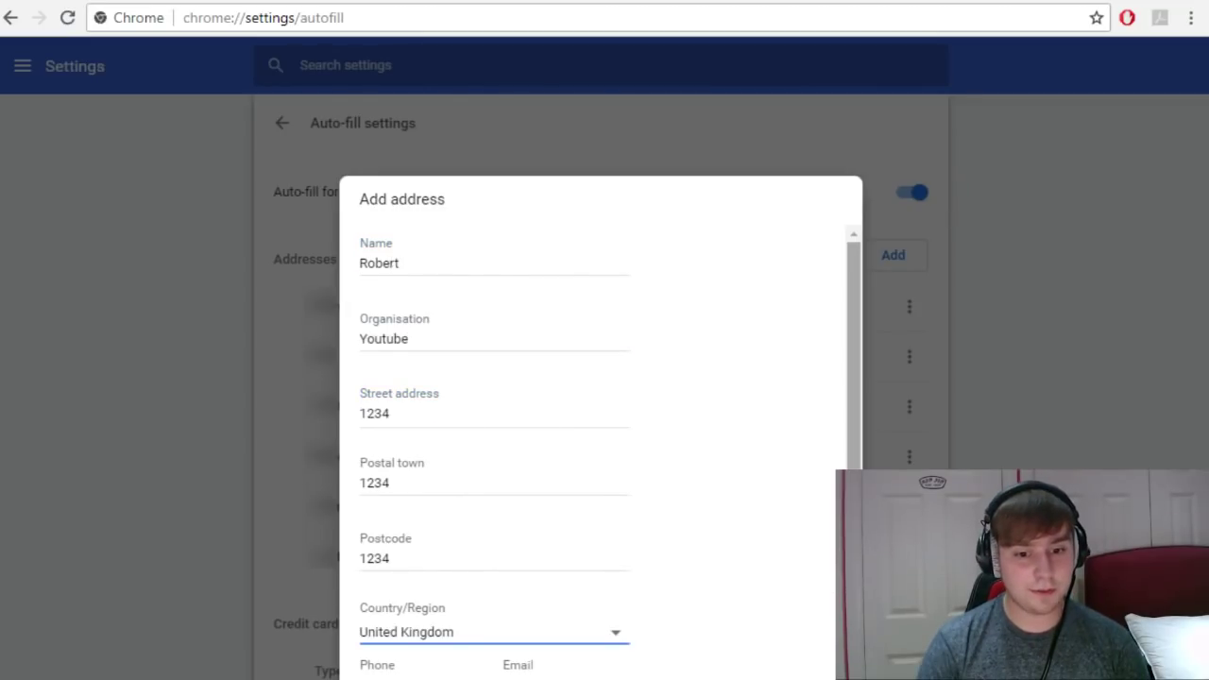
{"action": "scroll", "coordinate": [827, 630], "scroll_direction": "down", "scroll_amount": 1}
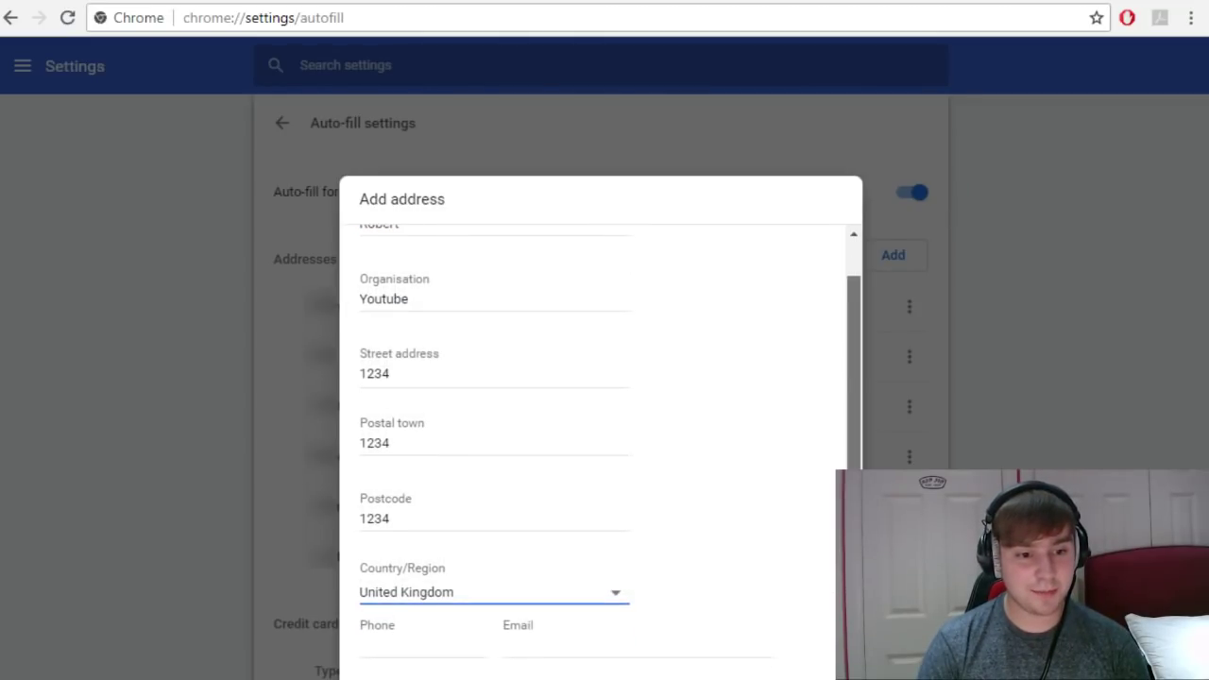
{"action": "scroll", "coordinate": [827, 630], "scroll_direction": "up", "scroll_amount": 1}
{"action": "scroll", "coordinate": [827, 631], "scroll_direction": "down", "scroll_amount": 1}
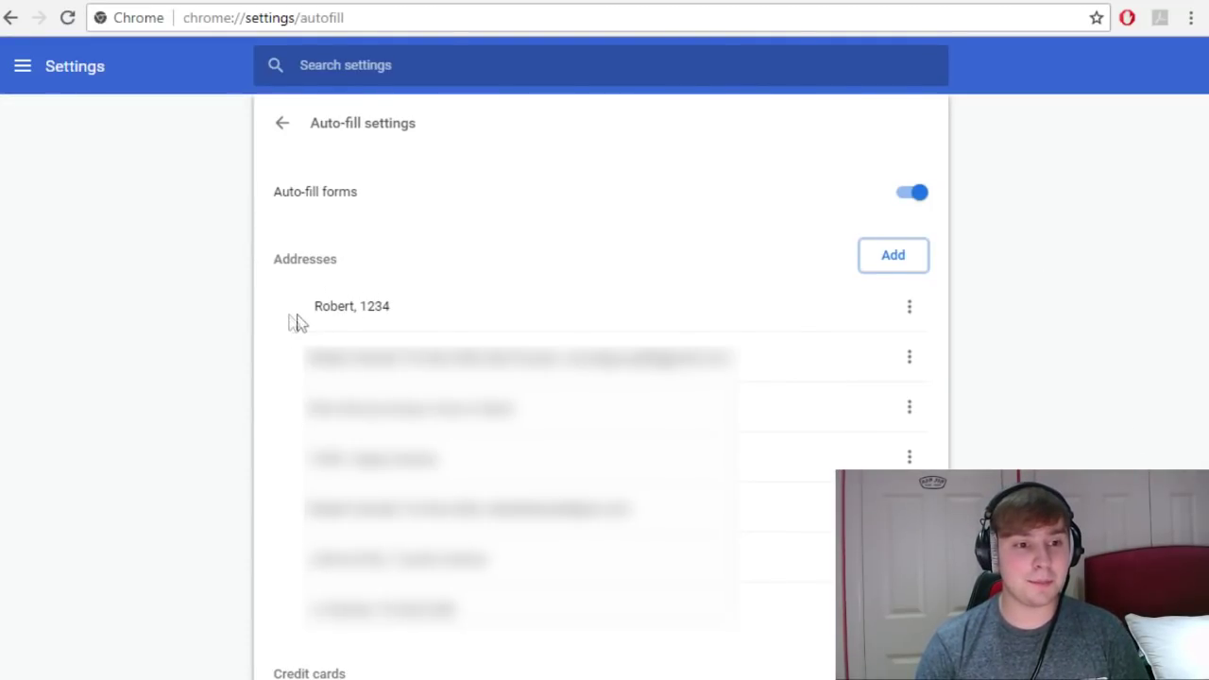
- Remove the newly added test address from the saved addresses
{"action": "left_click_drag", "start_coordinate": [296, 321], "coordinate": [326, 308]}
{"action": "left_click", "coordinate": [397, 315]}
{"action": "left_click", "coordinate": [326, 308]}
{"action": "left_click", "coordinate": [910, 307]}
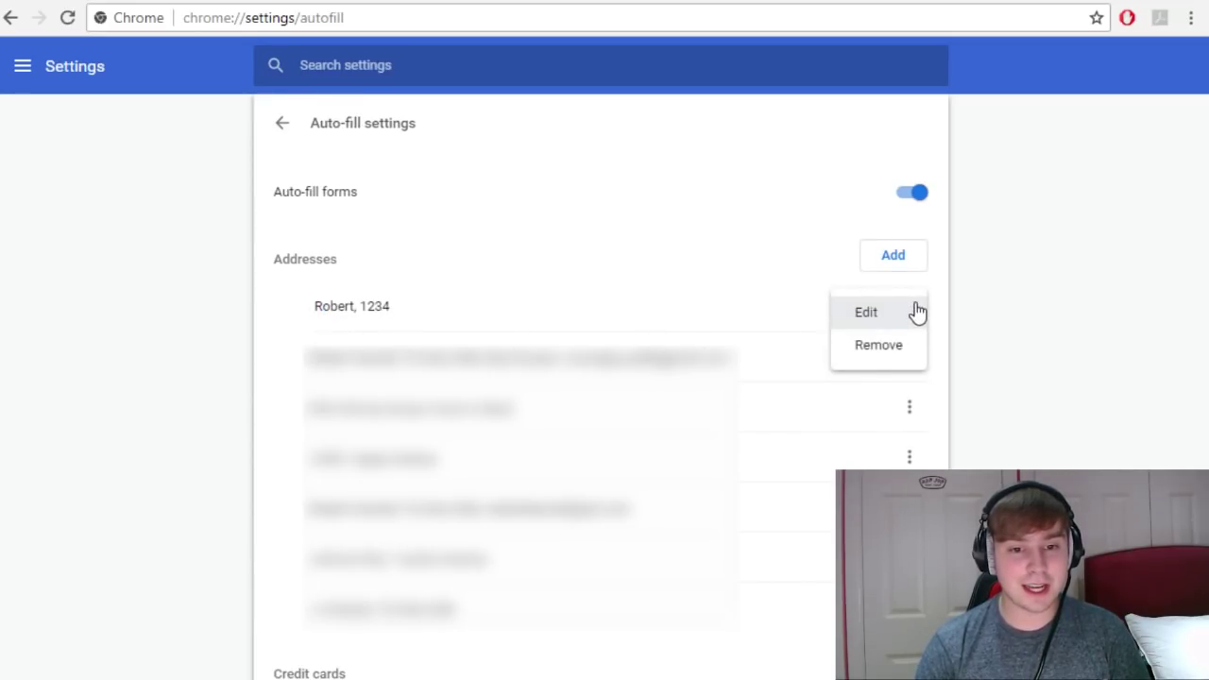
{"action": "left_click", "coordinate": [1066, 291]}
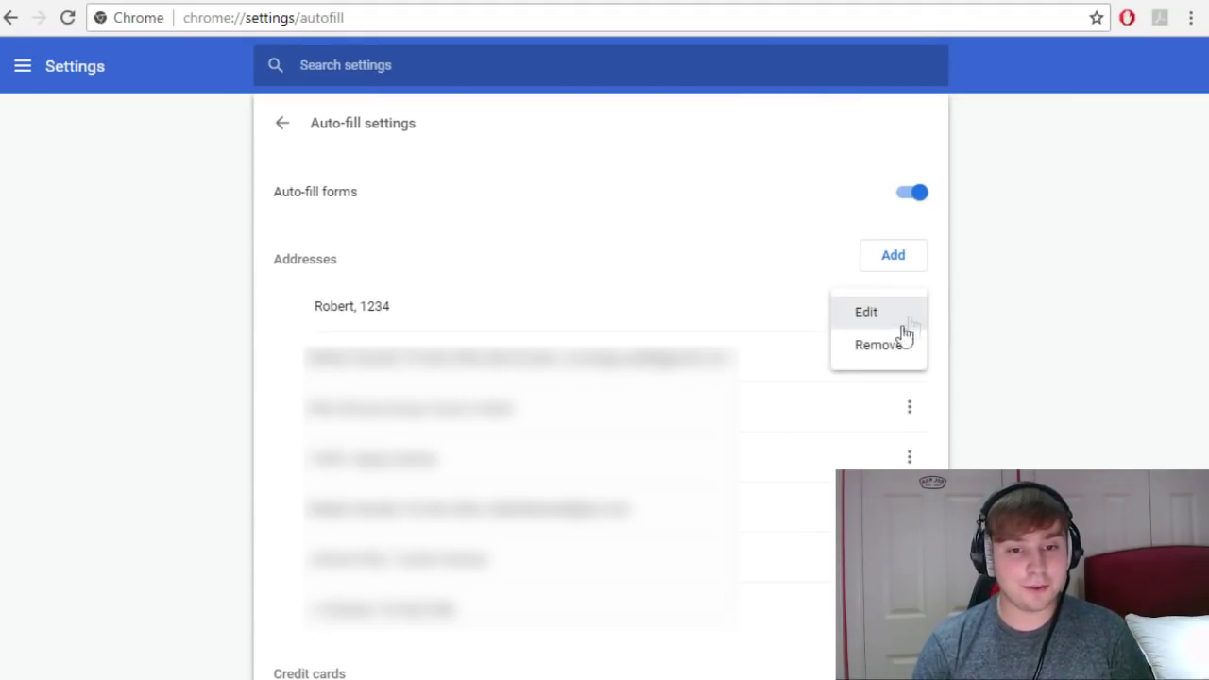
{"action": "left_click", "coordinate": [904, 336]}
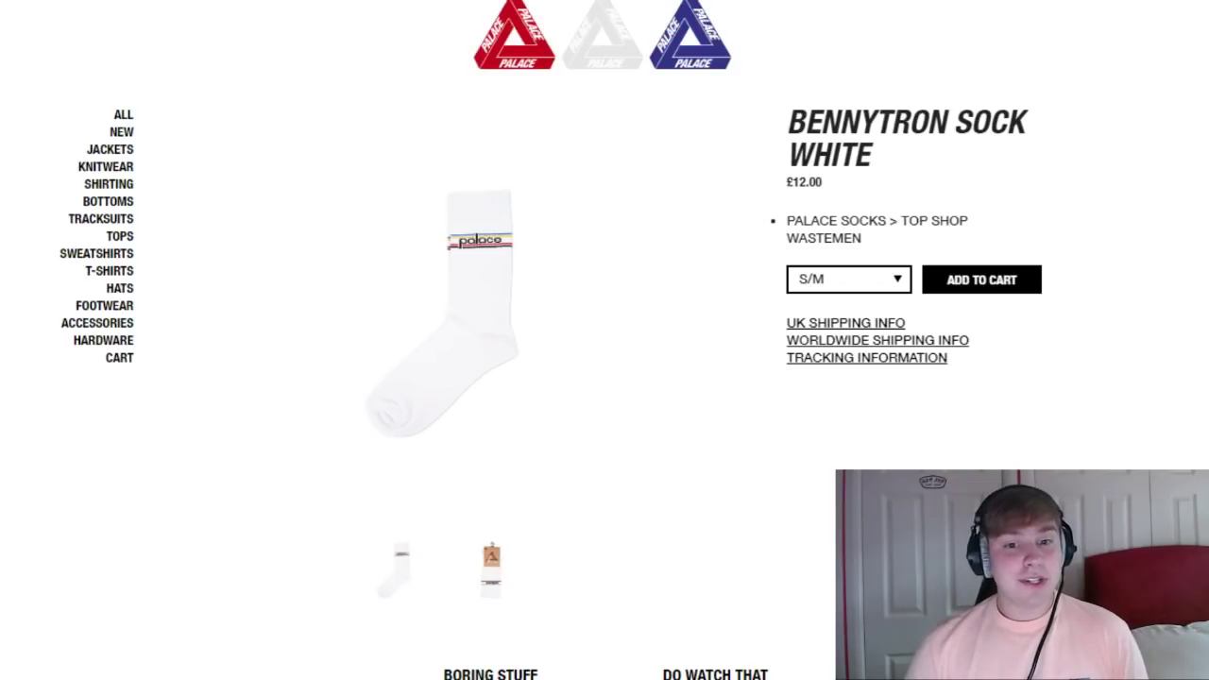
- On the Palace shop, put the Bennytron Sock White in size S/M in the cart and proceed to checkout
{"action": "left_click", "coordinate": [965, 297]}
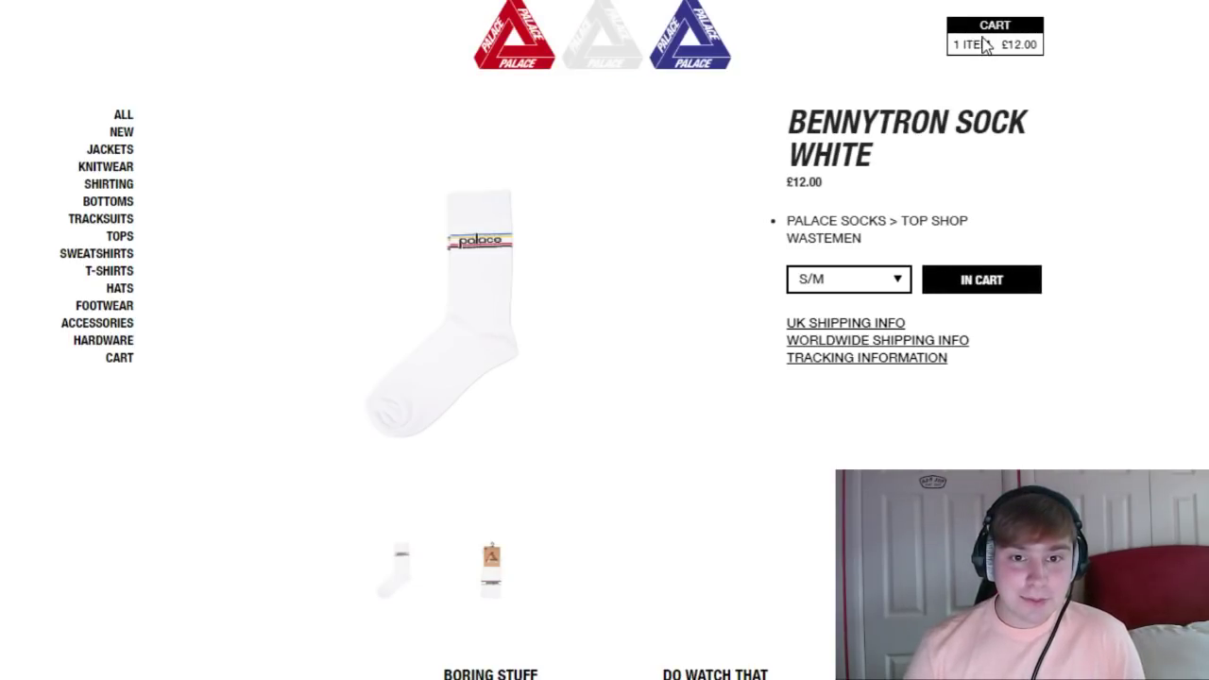
{"action": "left_click", "coordinate": [985, 38]}
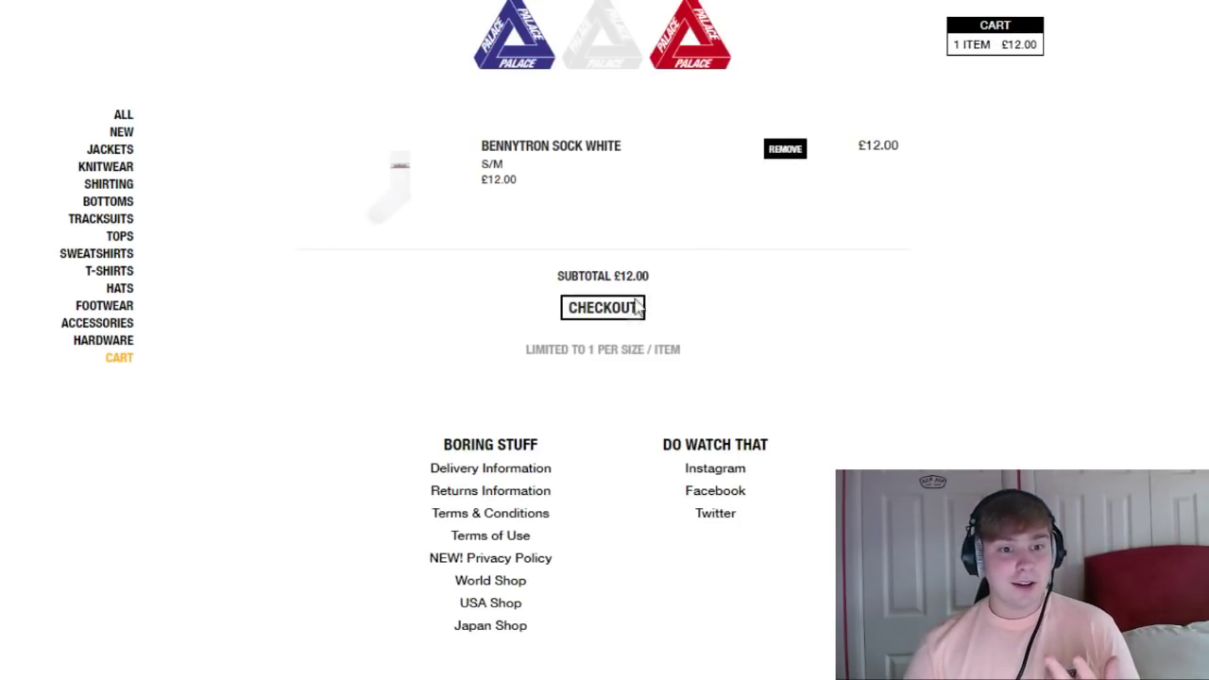
{"action": "left_click", "coordinate": [607, 312]}
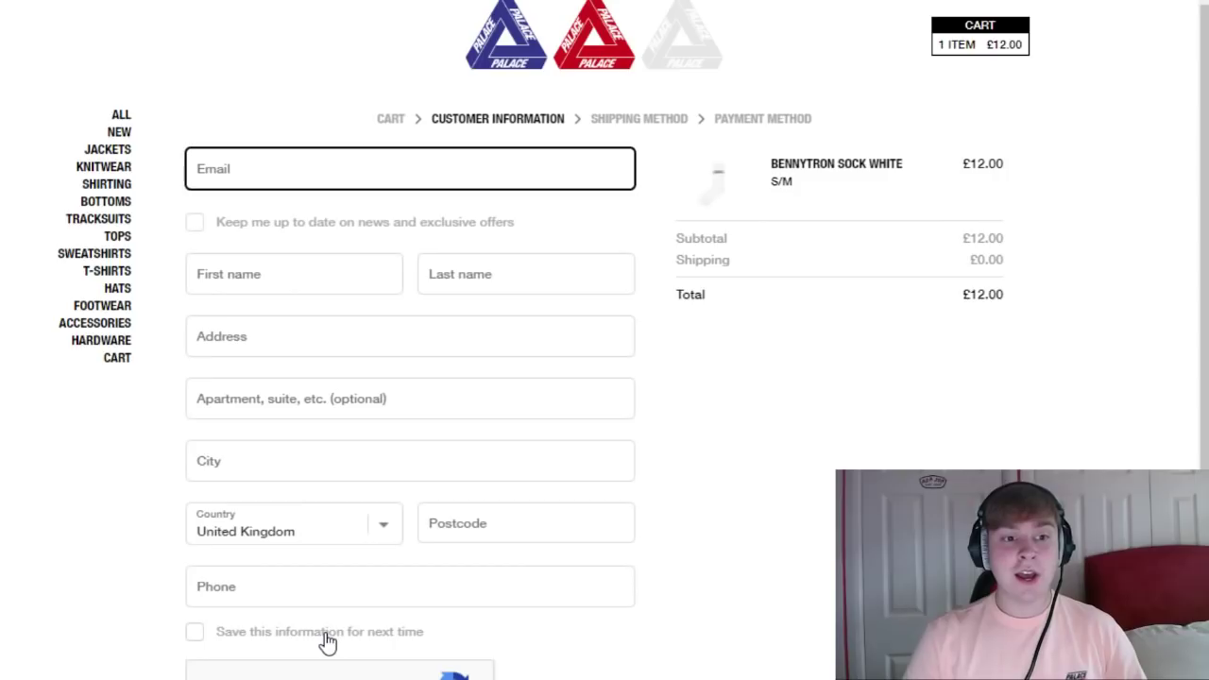
- Leave the information-saving option off and auto-fill the name, address and phone fields from the first saved entry
{"action": "left_click", "coordinate": [270, 633]}
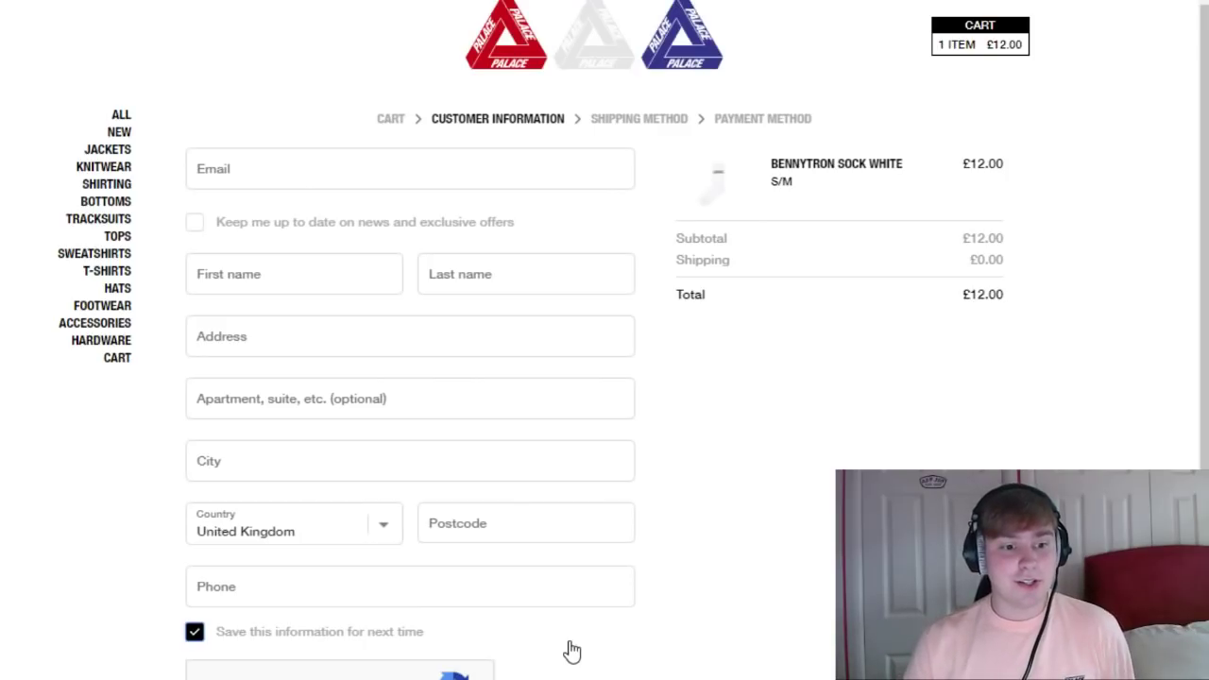
{"action": "left_click", "coordinate": [380, 635]}
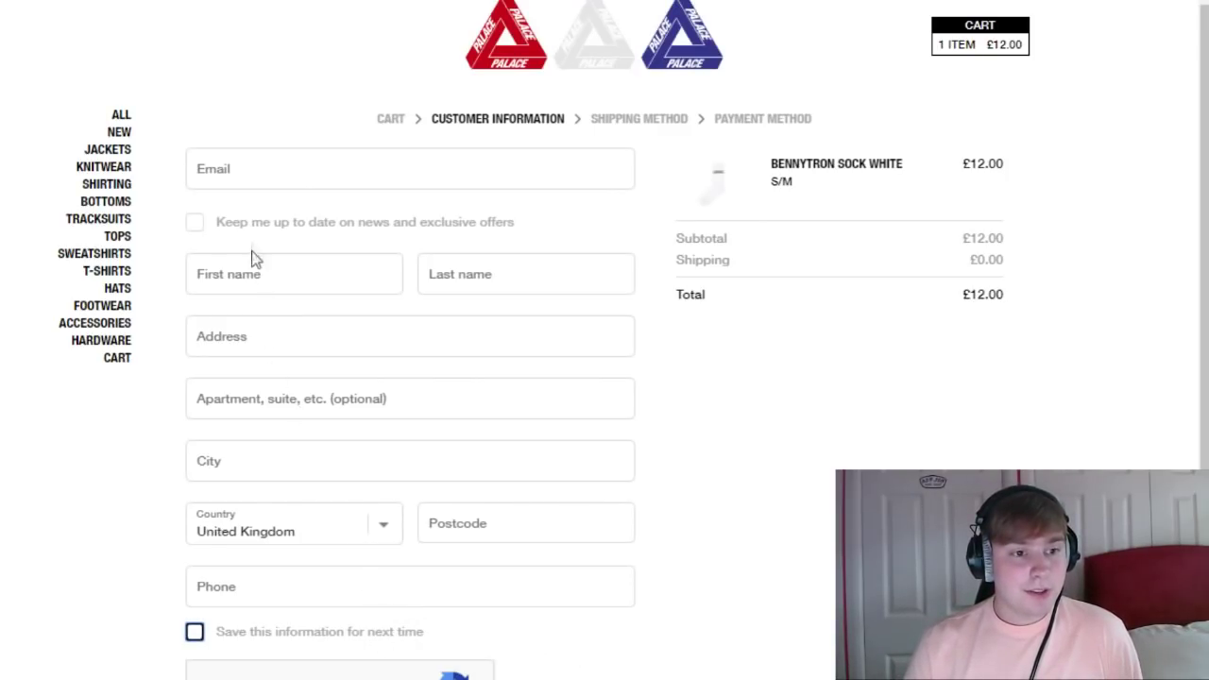
{"action": "left_click", "coordinate": [246, 179]}
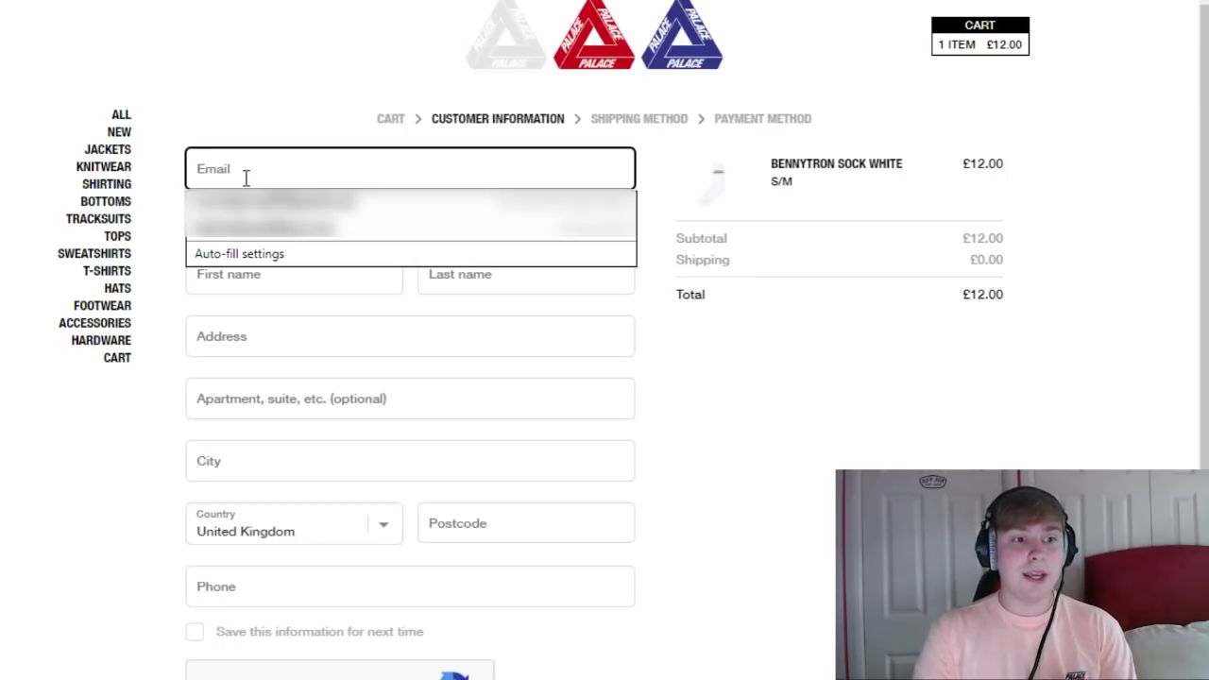
{"action": "key", "text": "Down"}
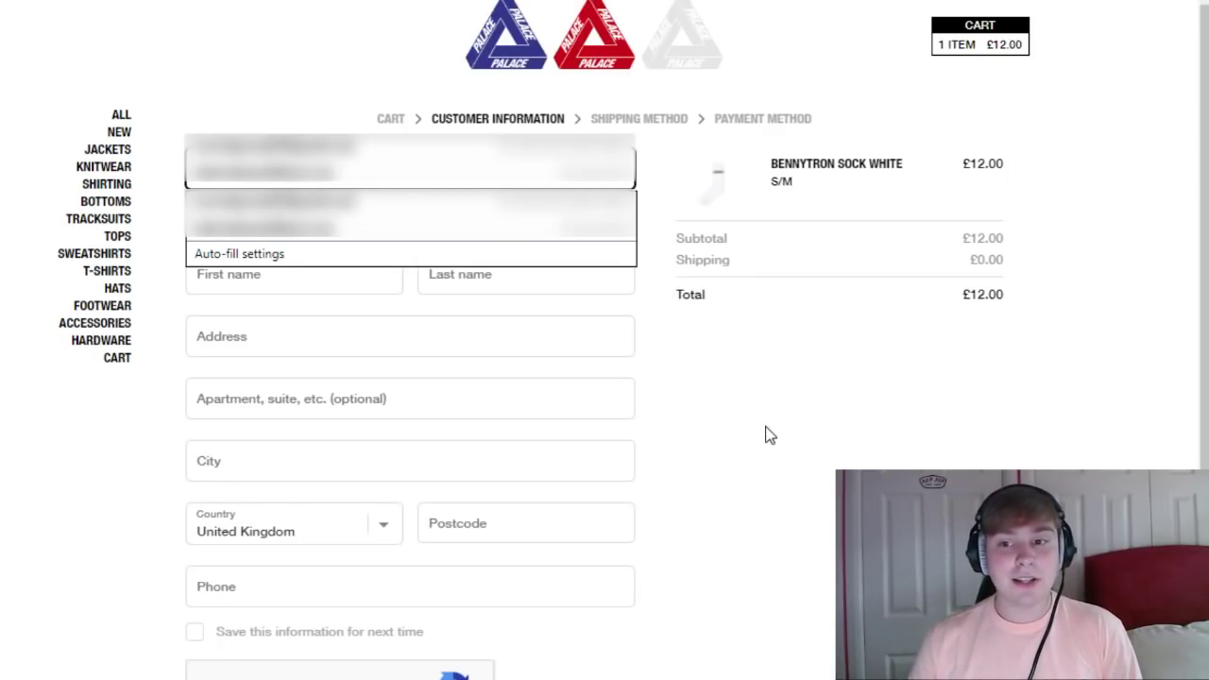
{"action": "left_click", "coordinate": [289, 267]}
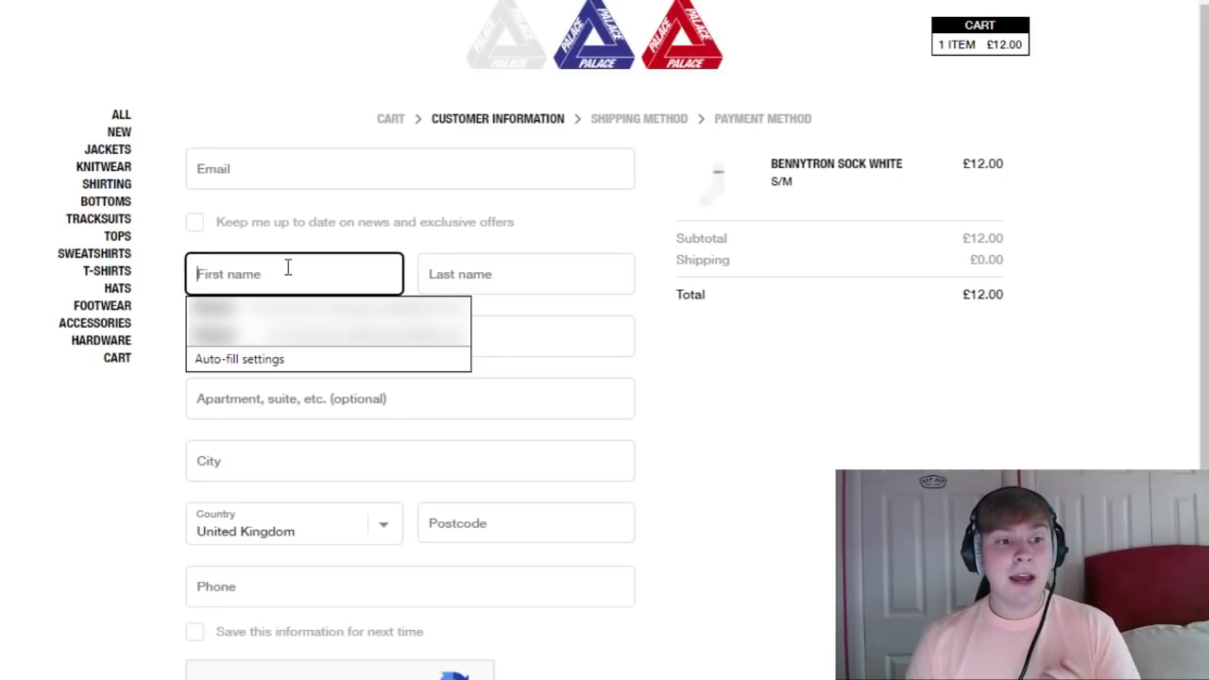
{"action": "left_click", "coordinate": [264, 308]}
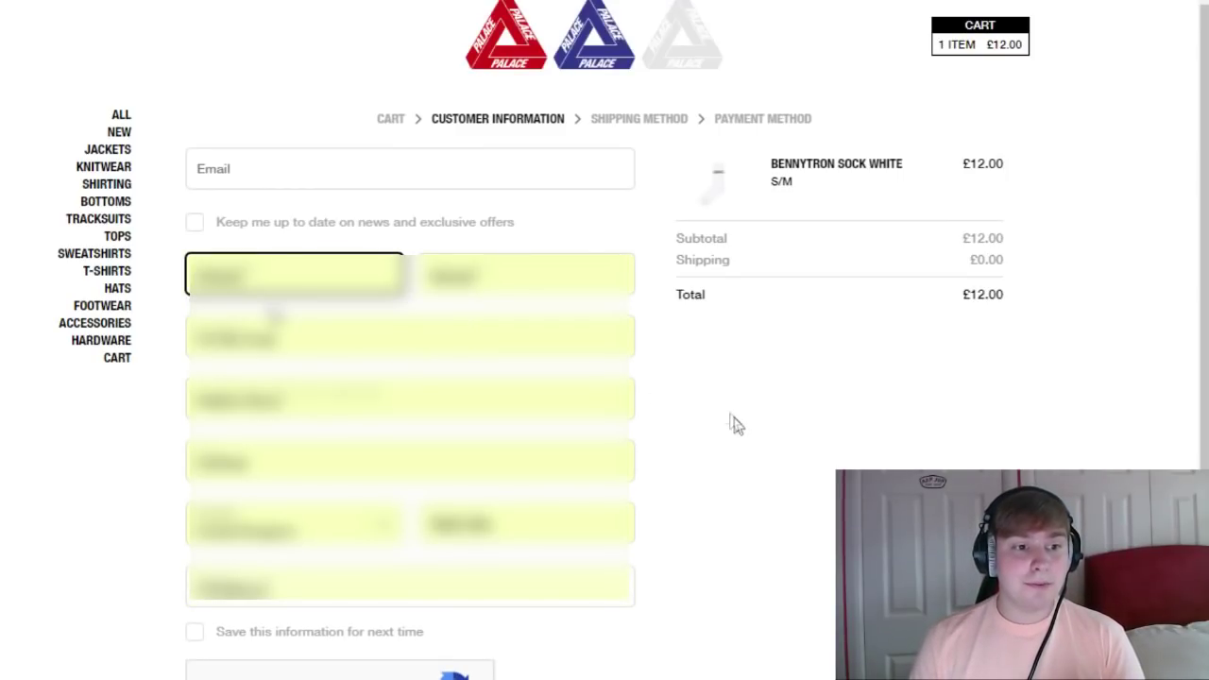
- Fill in the customer's email with the first saved auto-fill suggestion
{"action": "key", "text": "shift+Tab"}
{"action": "key", "text": "shift+Tab"}
{"action": "key", "text": "Down"}
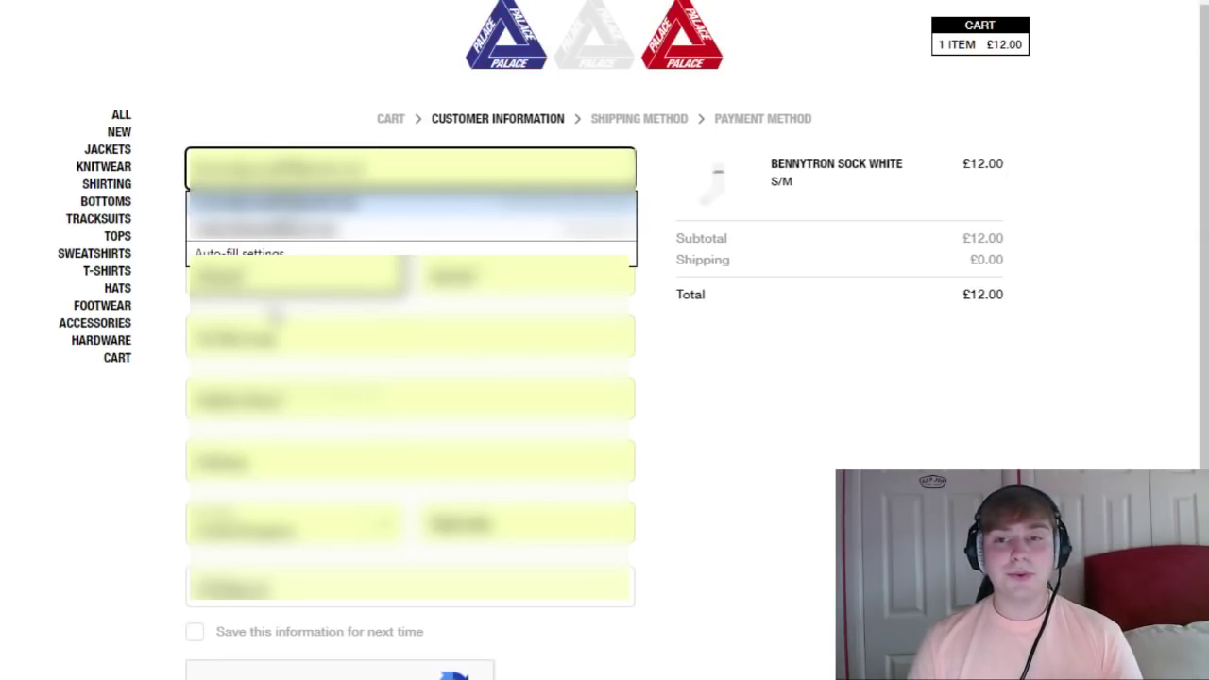
{"action": "key", "text": "Return"}
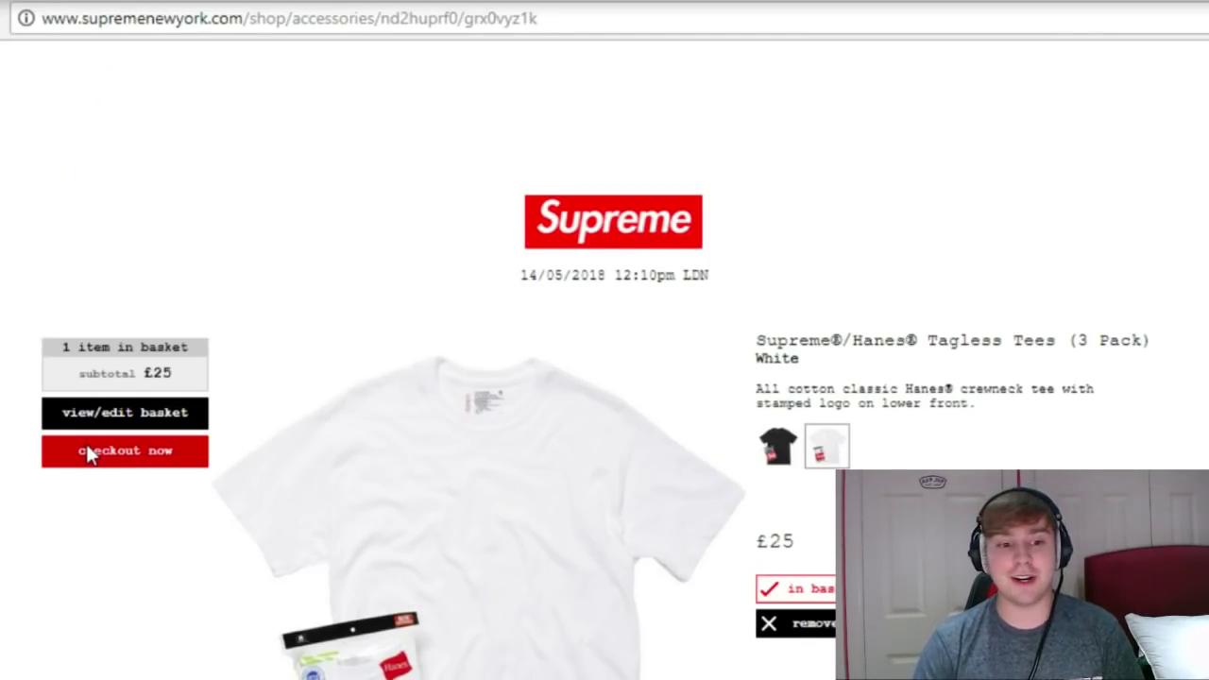
- On the Supreme shop, proceed to checkout with the white Hanes tees and bring up the full name field's auto-fill suggestions
{"action": "left_click", "coordinate": [86, 452]}
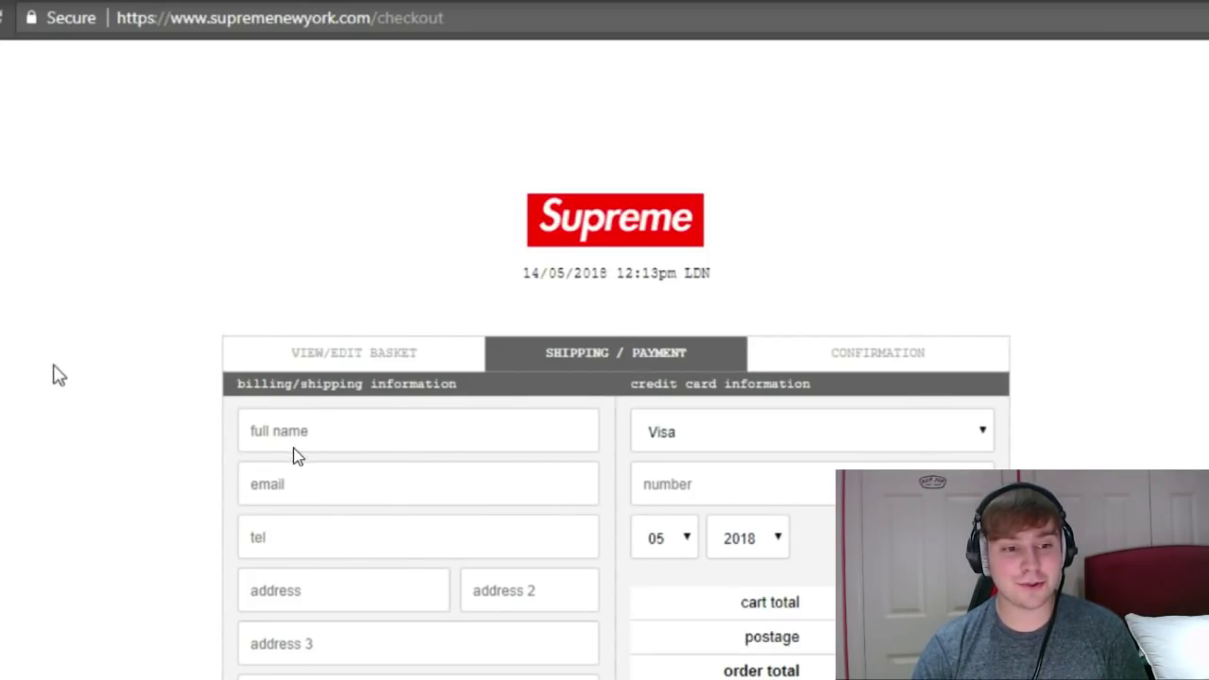
{"action": "left_click", "coordinate": [324, 419]}
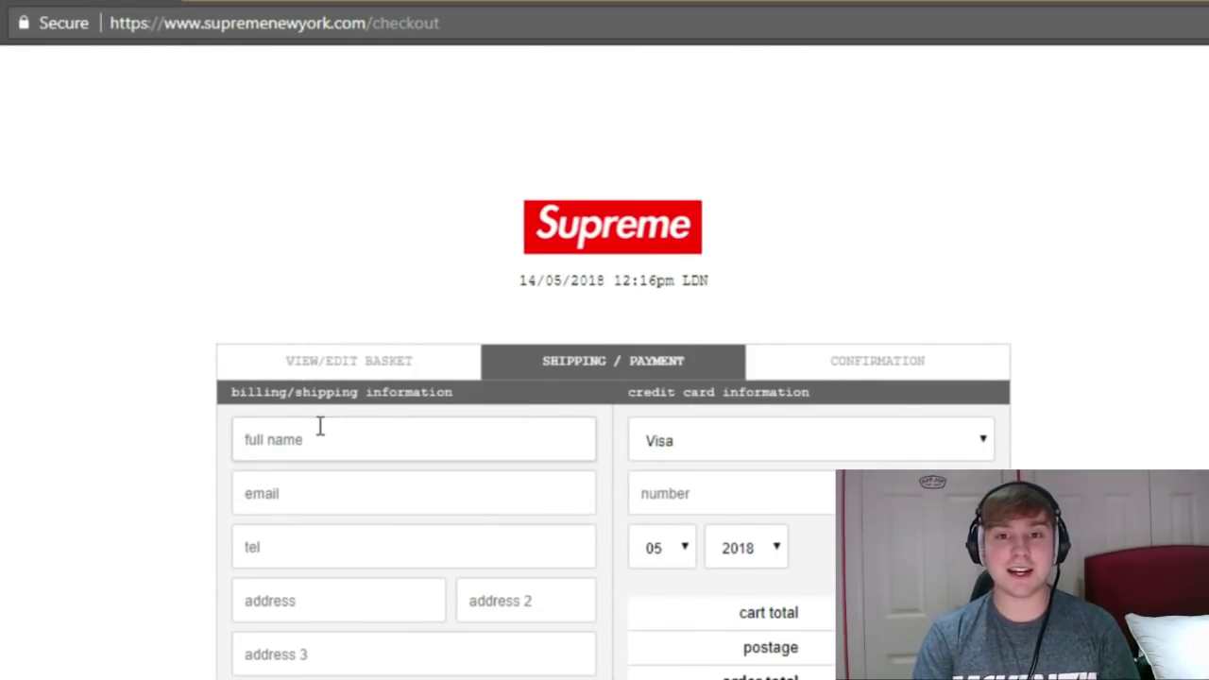
{"action": "left_click", "coordinate": [320, 427]}
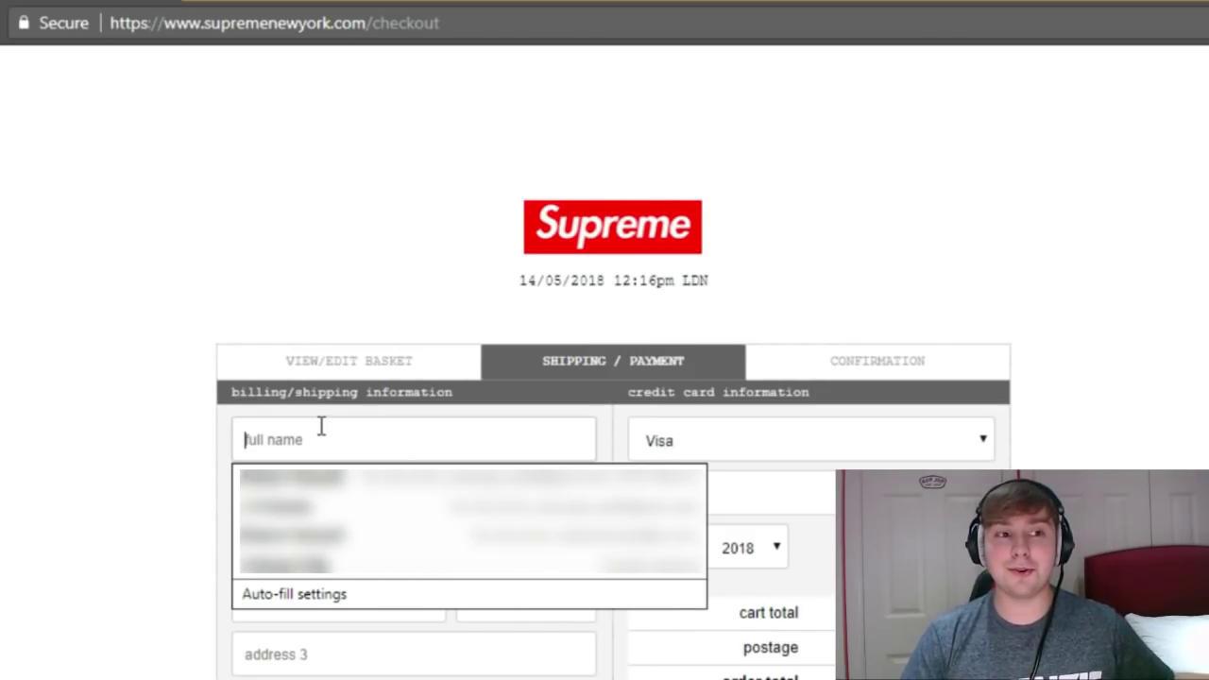
- Look through the saved suggestions for the full name and open the auto-fill settings from there
{"action": "key", "text": "Down"}
{"action": "key", "text": "Down"}
{"action": "key", "text": "Down"}
{"action": "key", "text": "Down"}
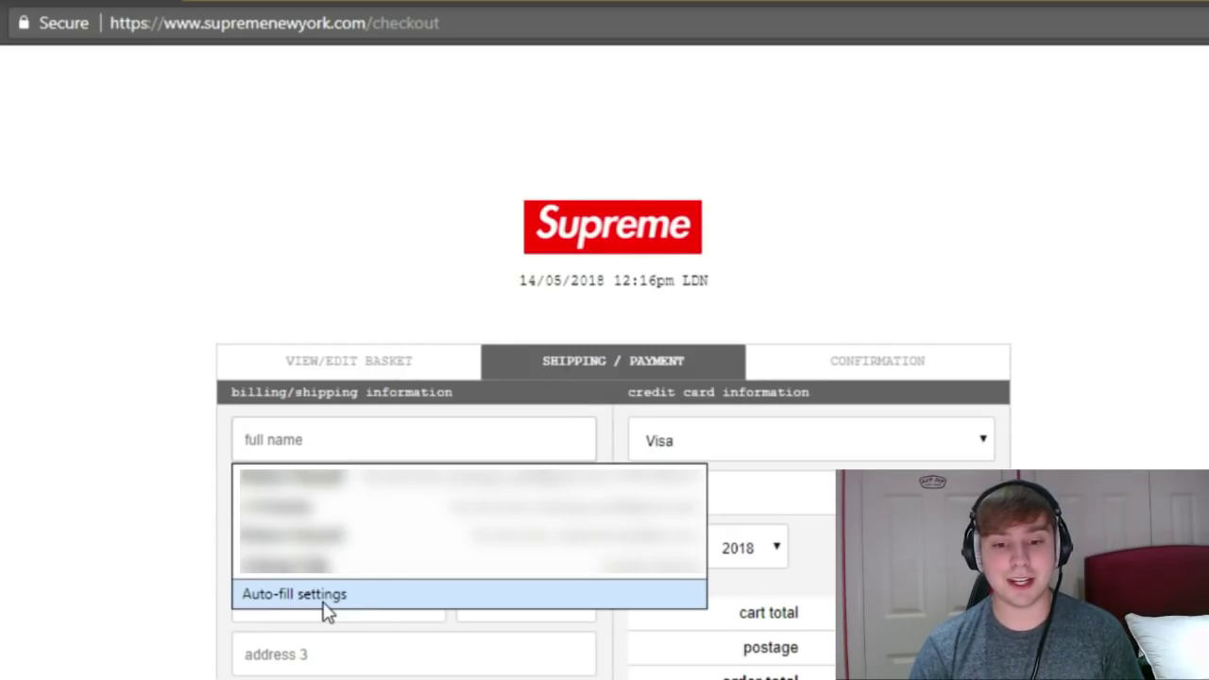
{"action": "left_click", "coordinate": [325, 609]}
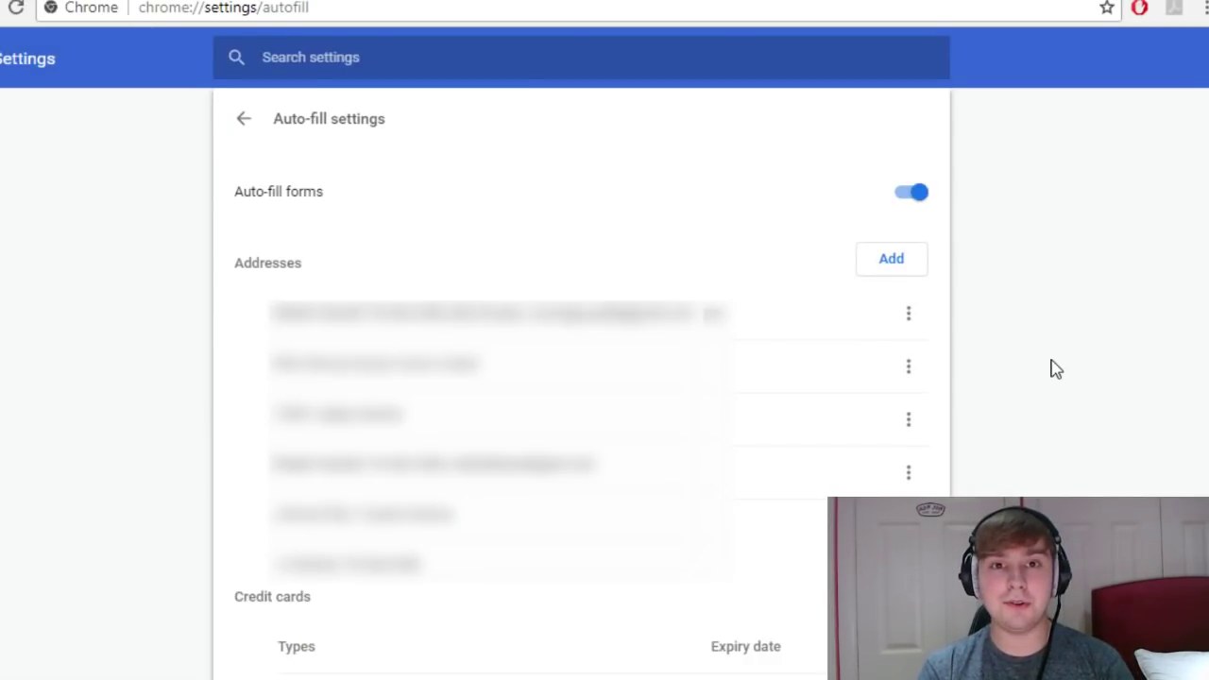